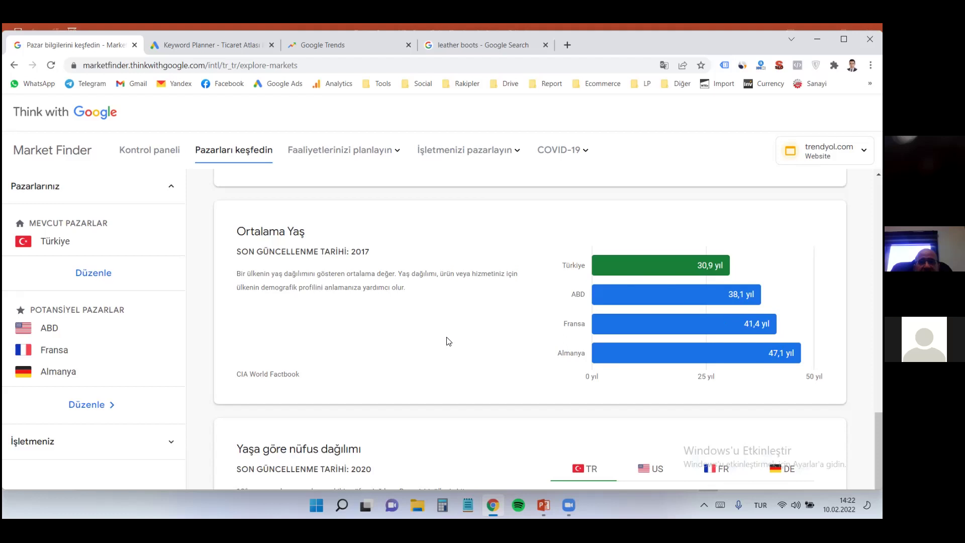
# Step: Open the Ekonomik profil data in Market Finder and examine the GDP, purchasing power, growth and household income comparisons across the selected markets
pyautogui.scroll(-1, 468, 302)
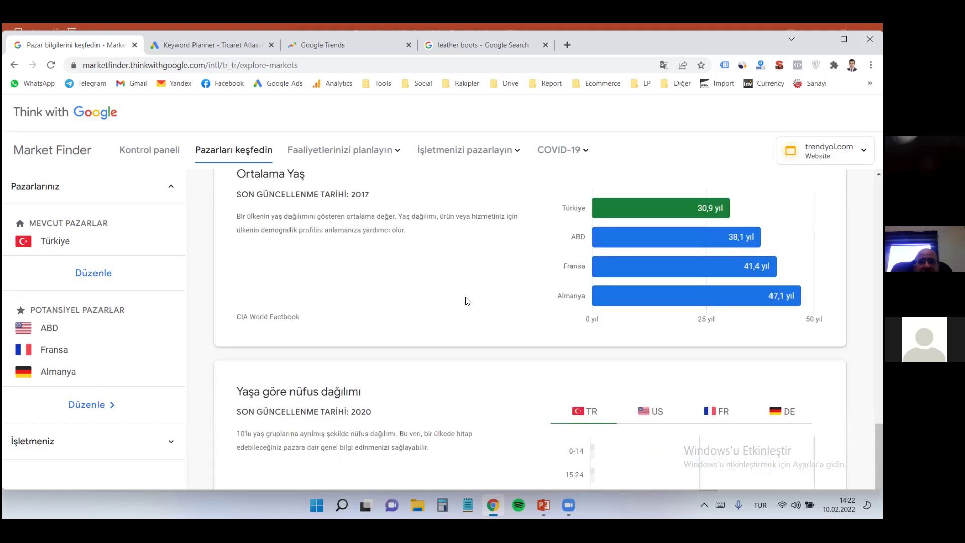
pyautogui.scroll(15, 468, 301)
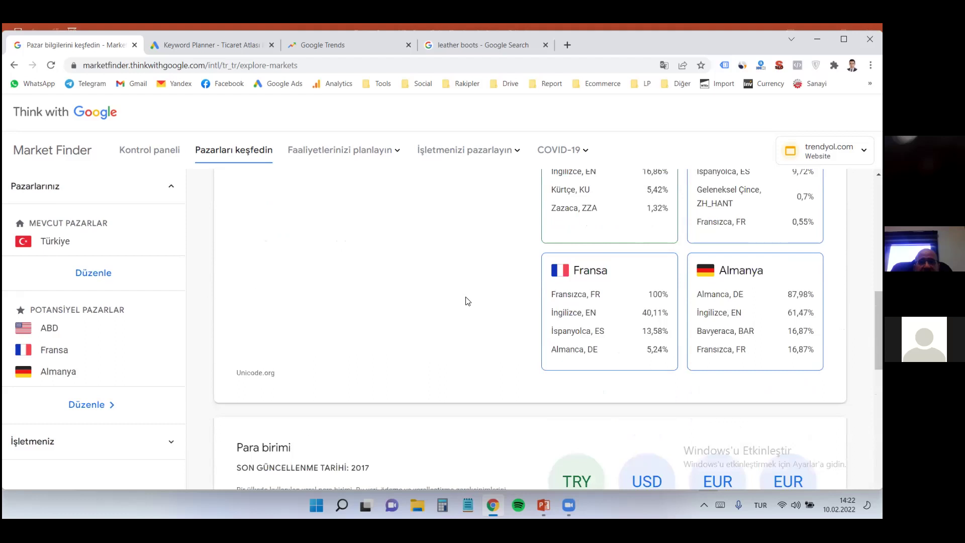
pyautogui.scroll(8, 466, 301)
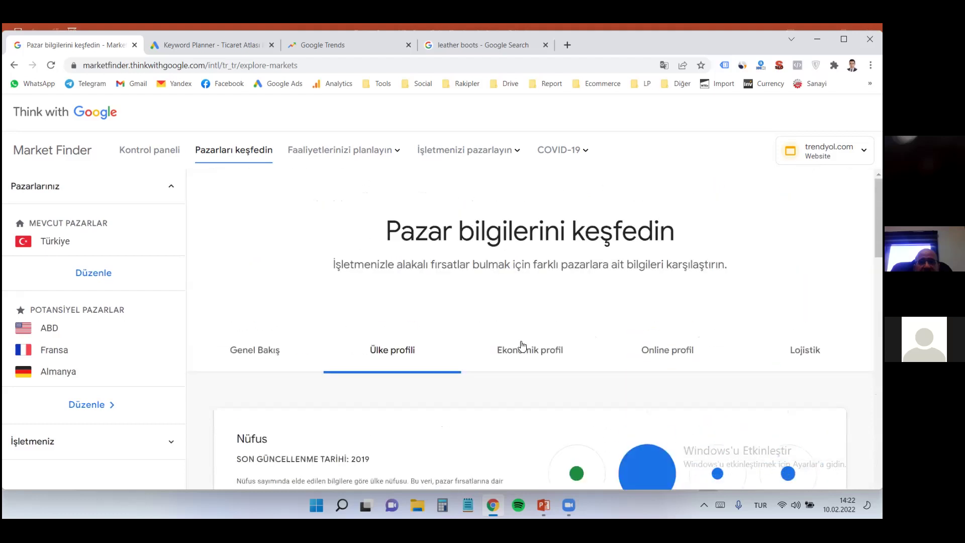
pyautogui.click(516, 349)
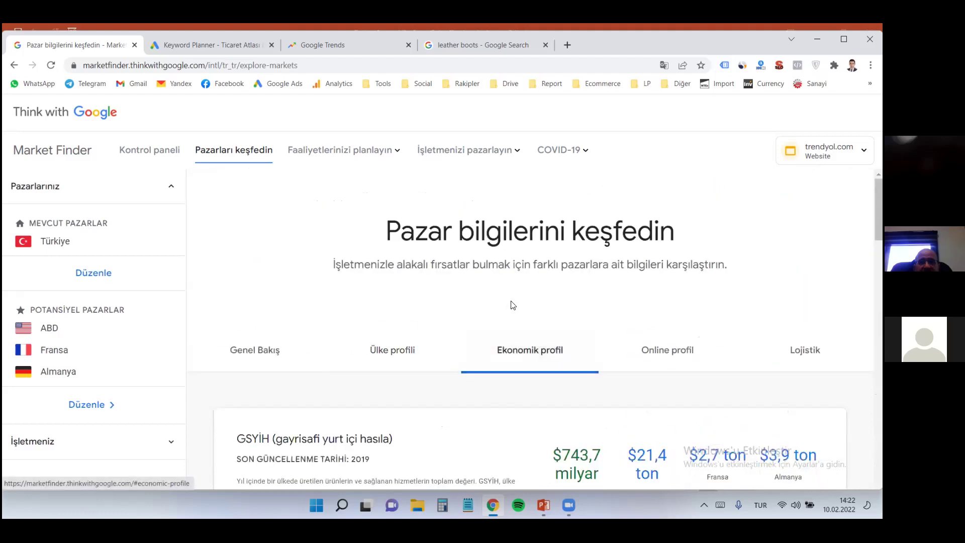
pyautogui.scroll(-3, 511, 308)
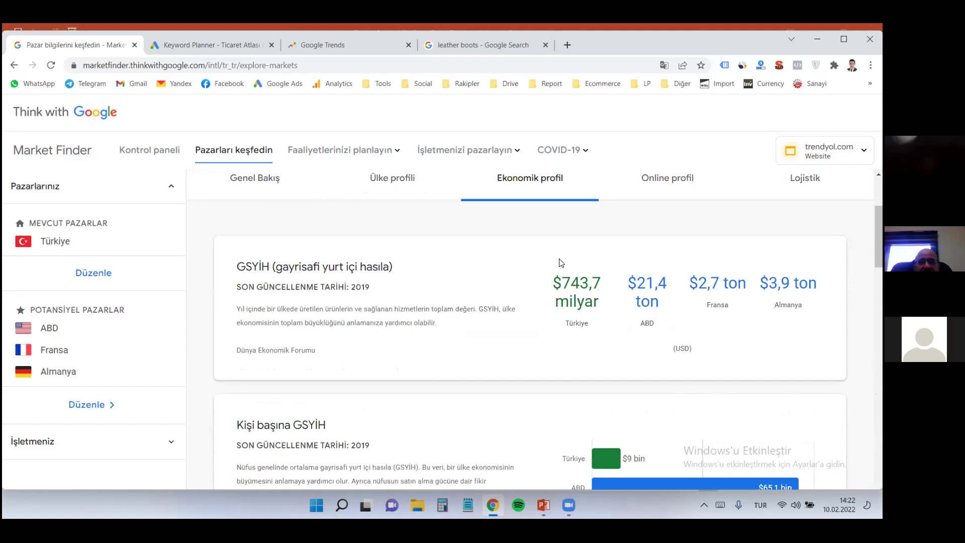
pyautogui.scroll(-2, 560, 262)
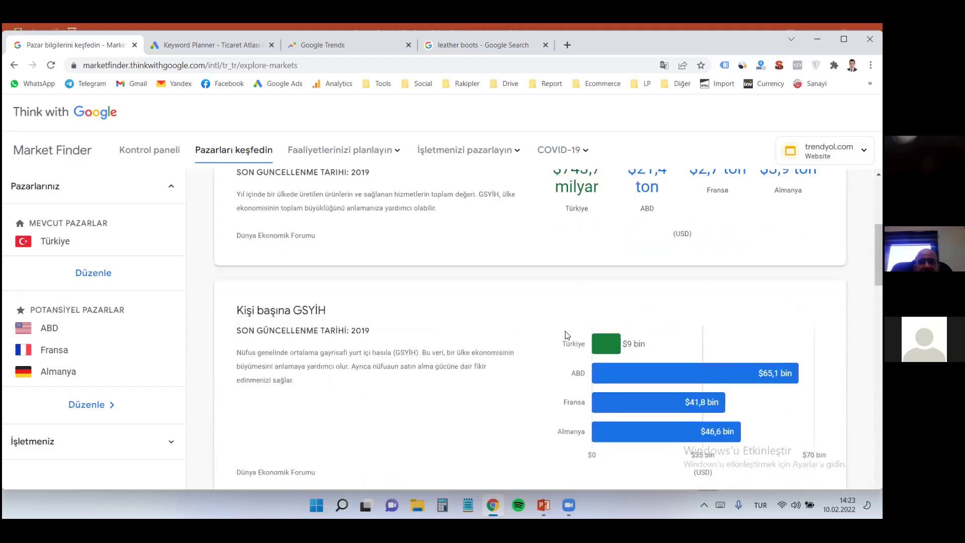
pyautogui.scroll(-2, 536, 328)
pyautogui.scroll(-3, 534, 324)
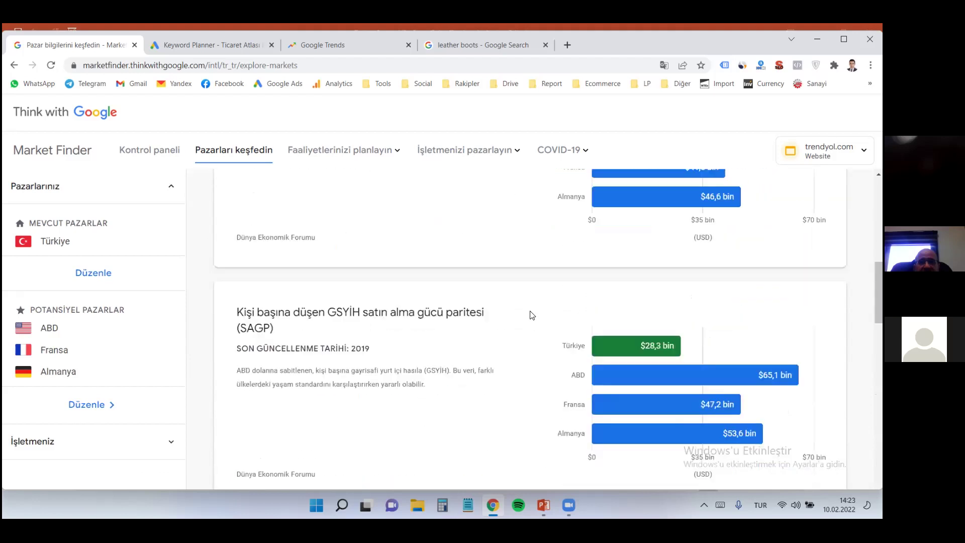
pyautogui.scroll(-2, 532, 313)
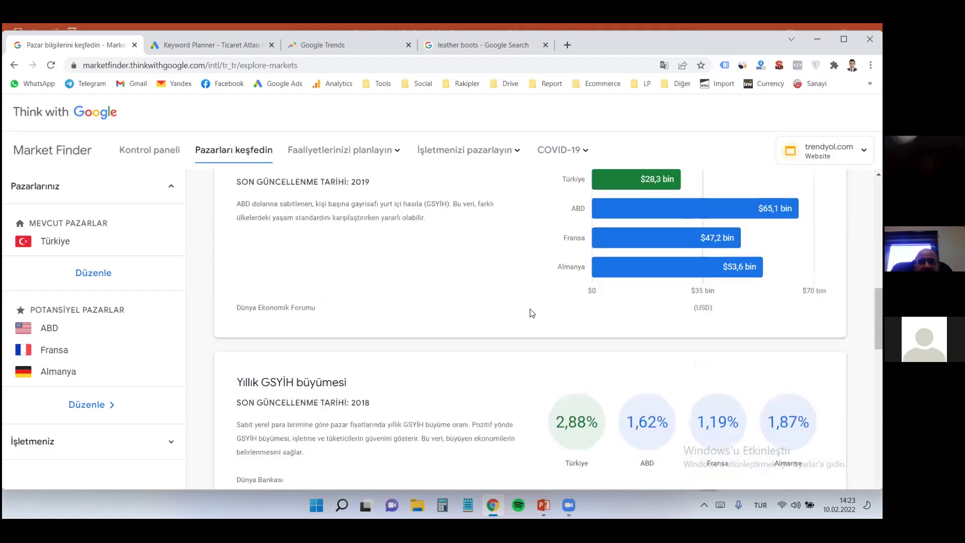
pyautogui.scroll(-3, 530, 312)
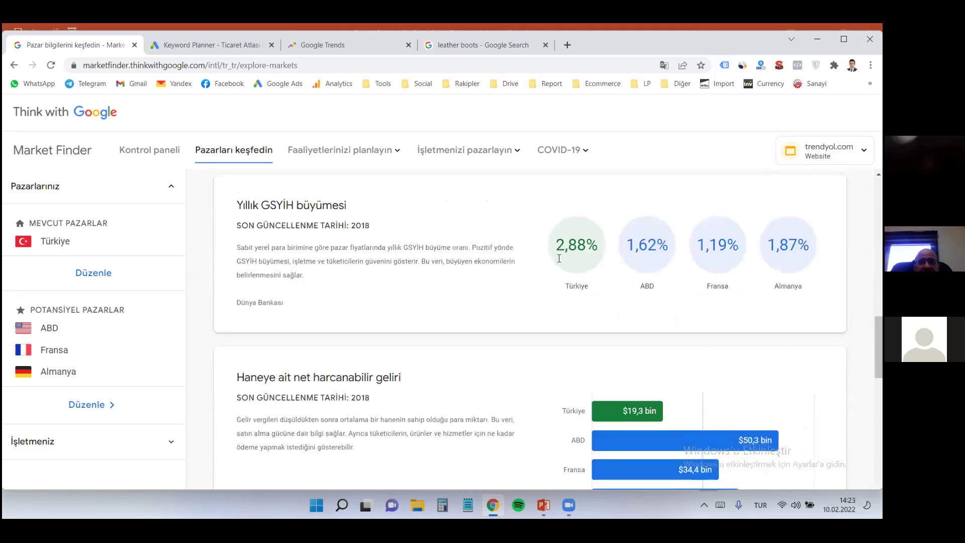
pyautogui.scroll(-2, 558, 258)
pyautogui.scroll(20, 558, 260)
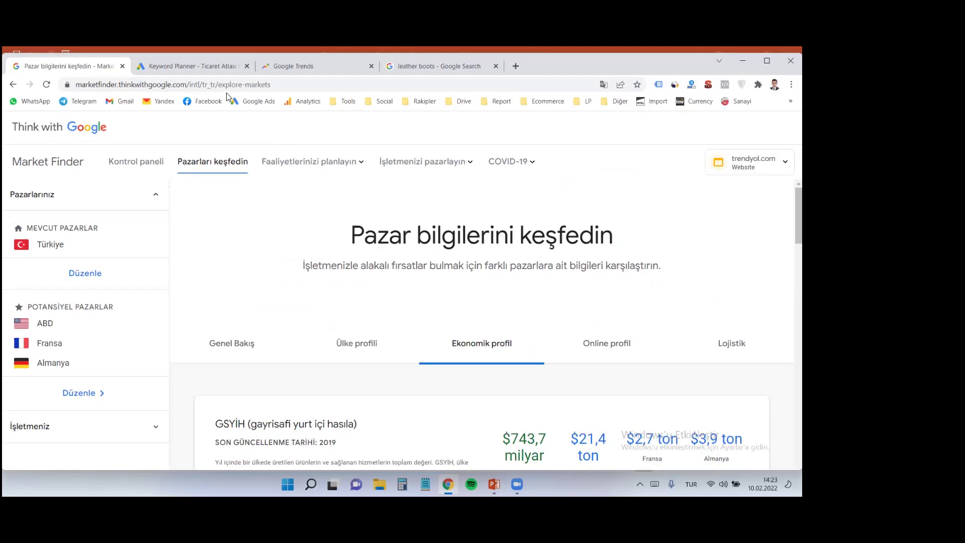
# Step: Switch to Google Ads Keyword Planner and look over where it is listed among the planning tools
pyautogui.click(205, 49)
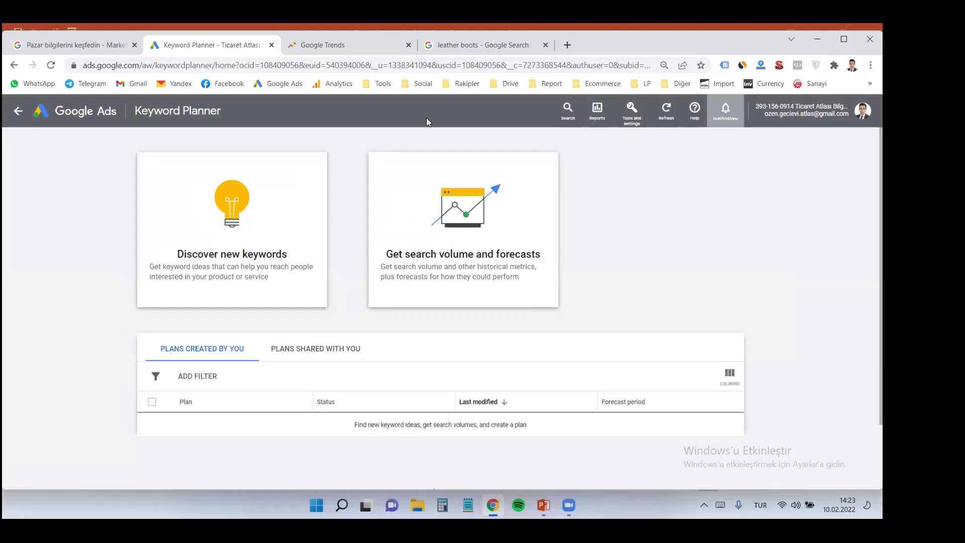
pyautogui.click(633, 120)
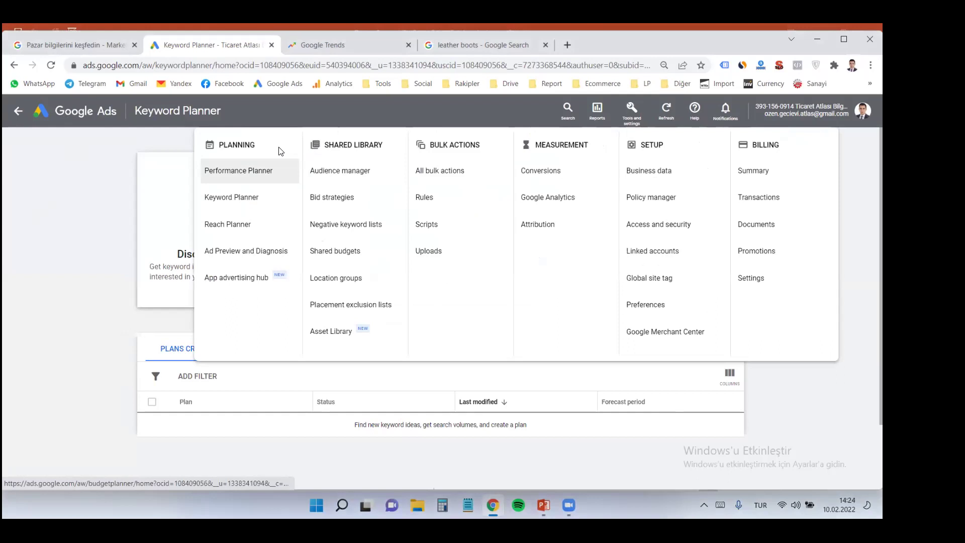
pyautogui.doubleClick(230, 147)
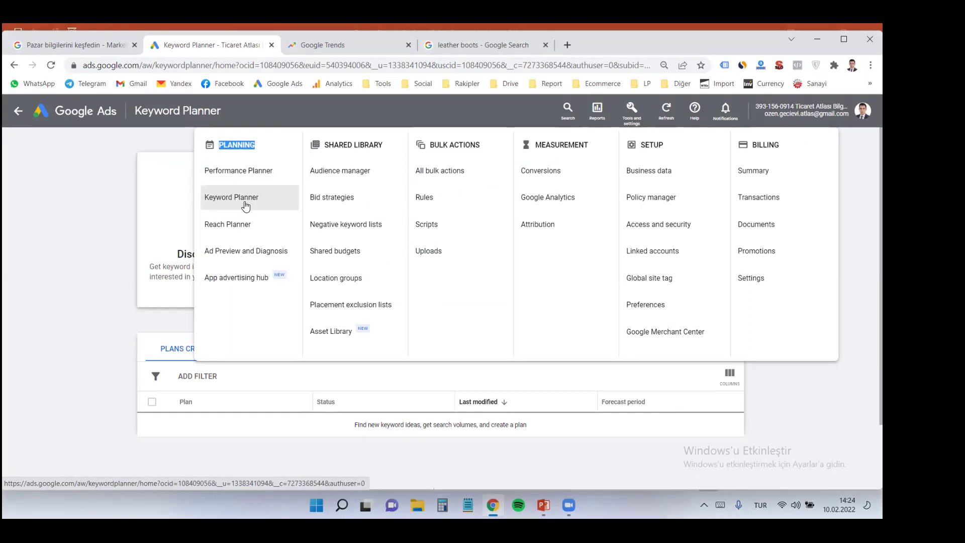
pyautogui.click(89, 225)
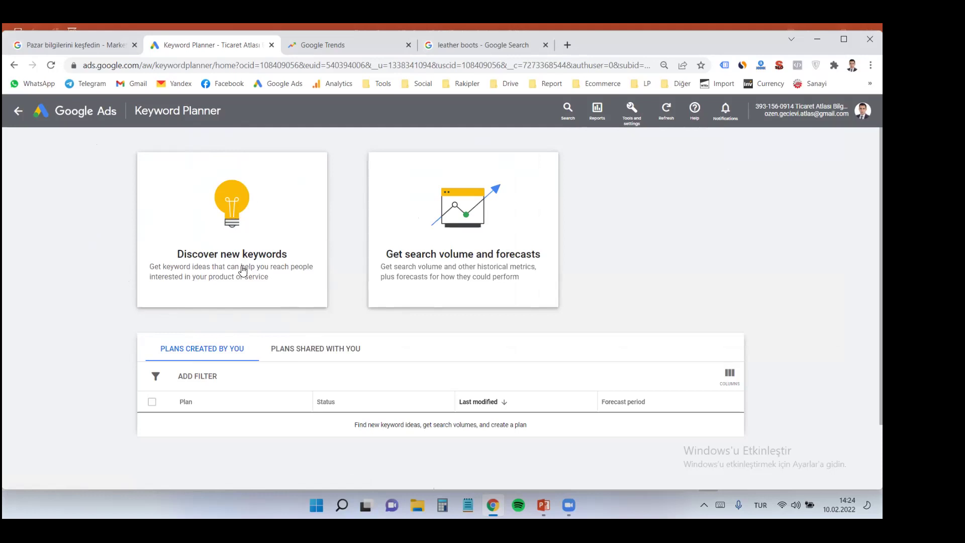
# Step: Discover new keywords for "leather boots", get the results and dismiss the keyword refinement suggestions
pyautogui.click(231, 236)
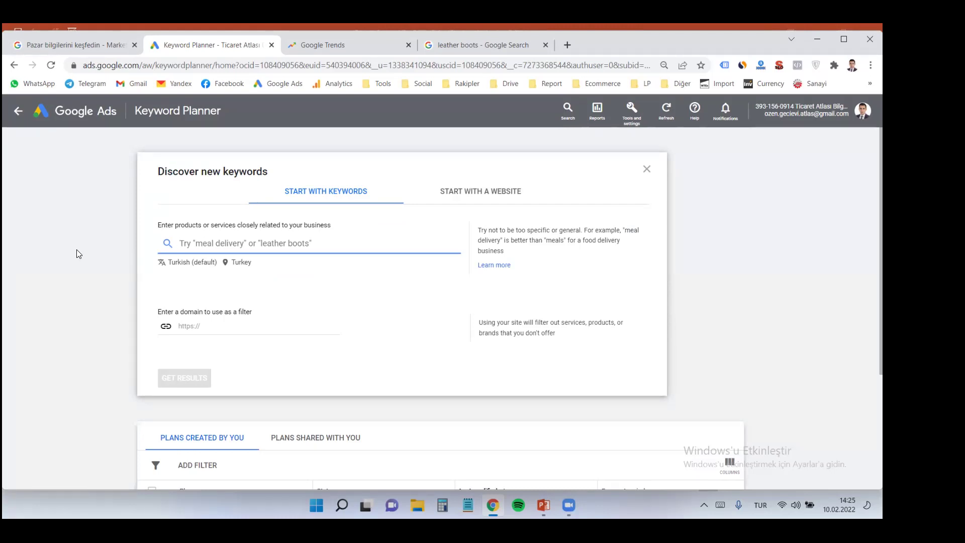
pyautogui.write('leather boots')
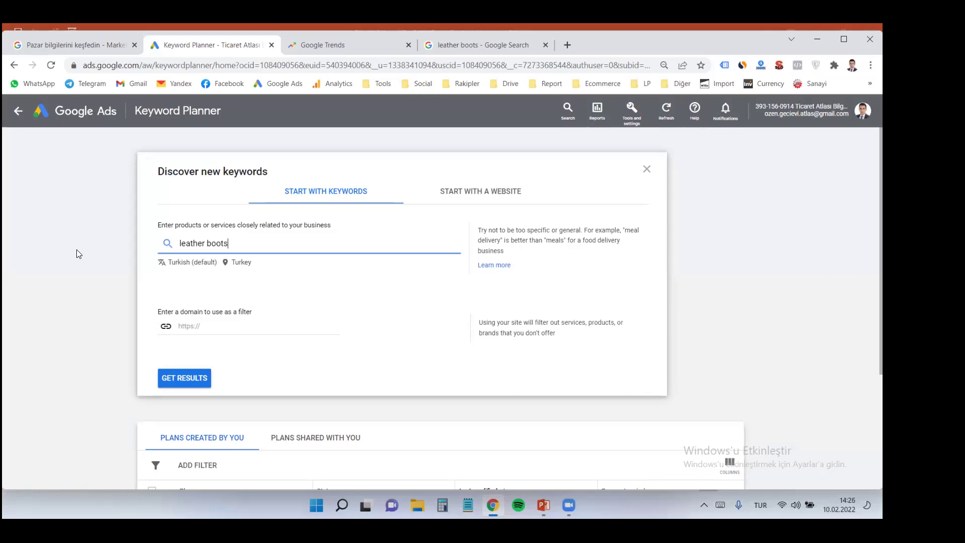
pyautogui.press('Return')
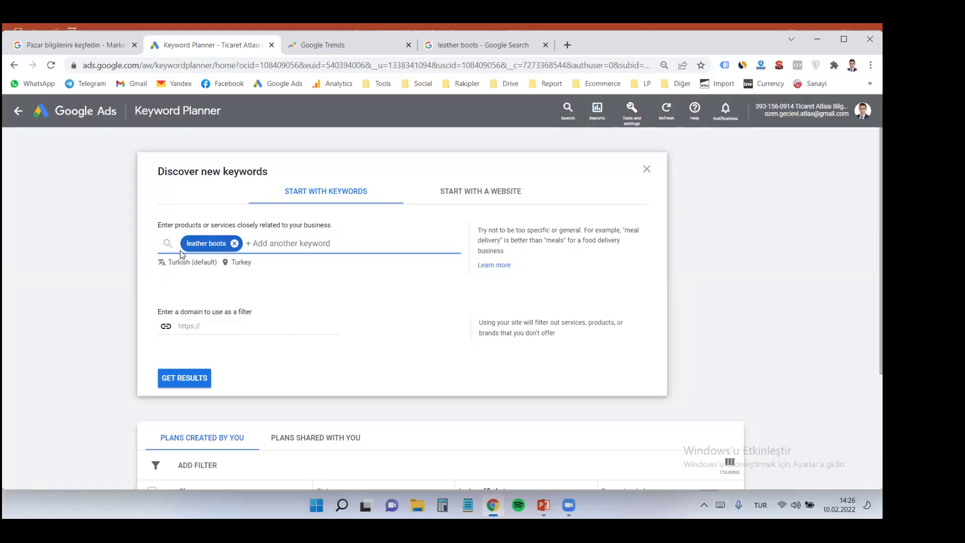
pyautogui.click(302, 284)
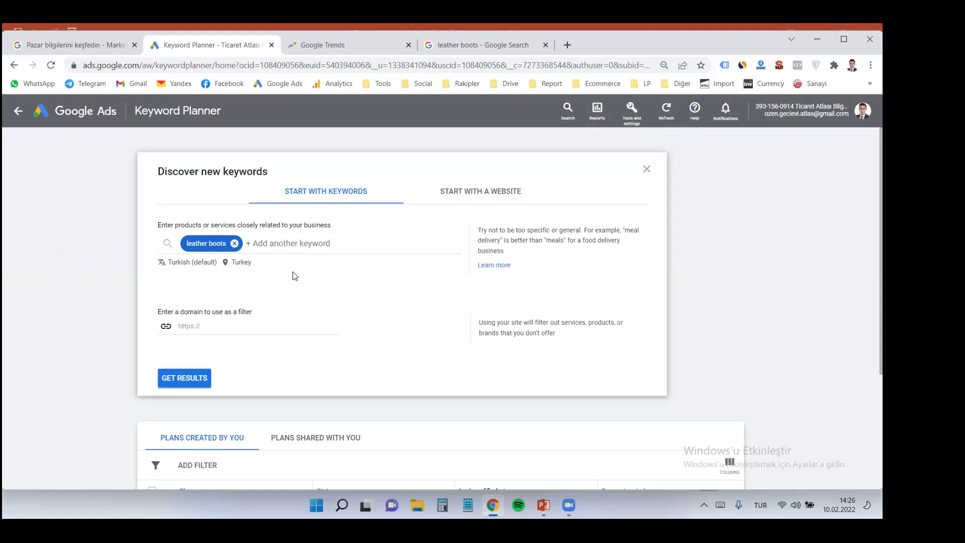
pyautogui.click(169, 381)
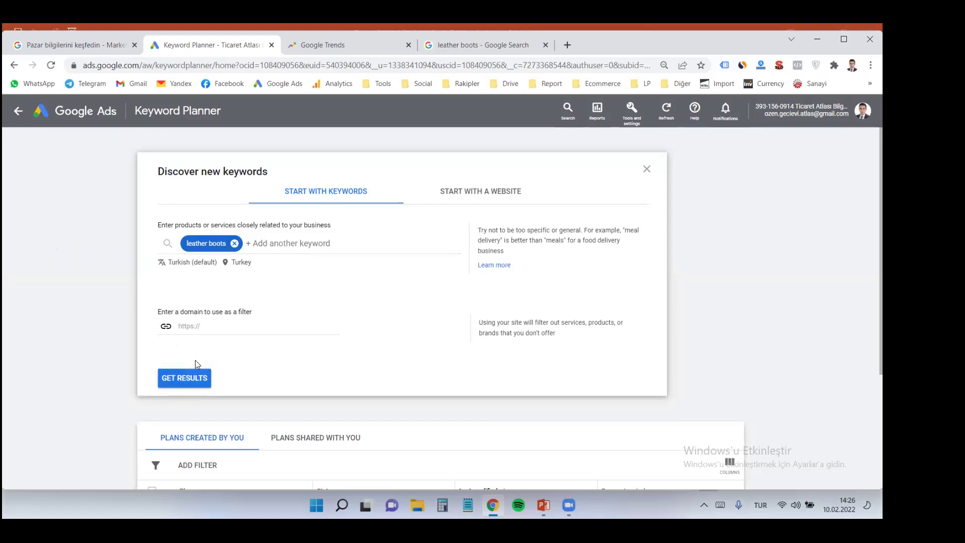
pyautogui.click(182, 385)
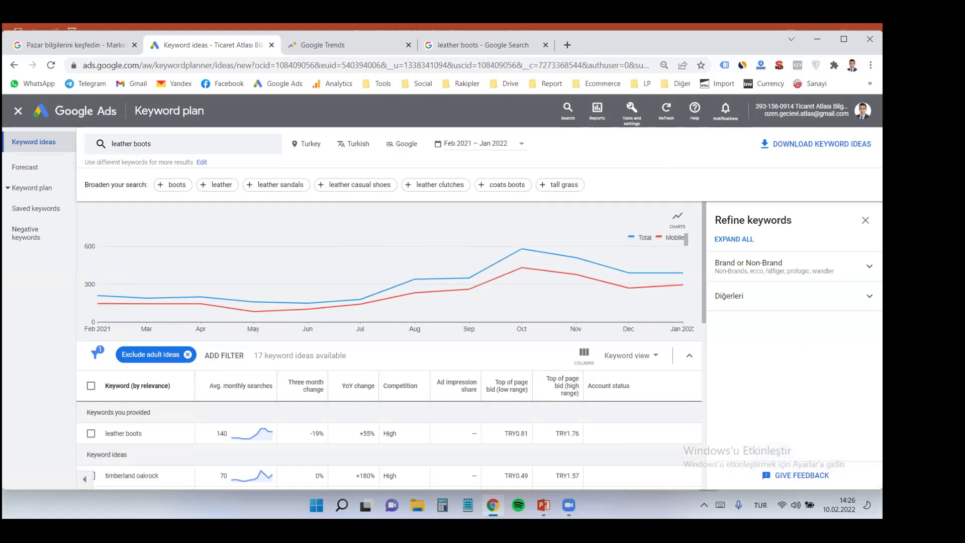
pyautogui.click(864, 220)
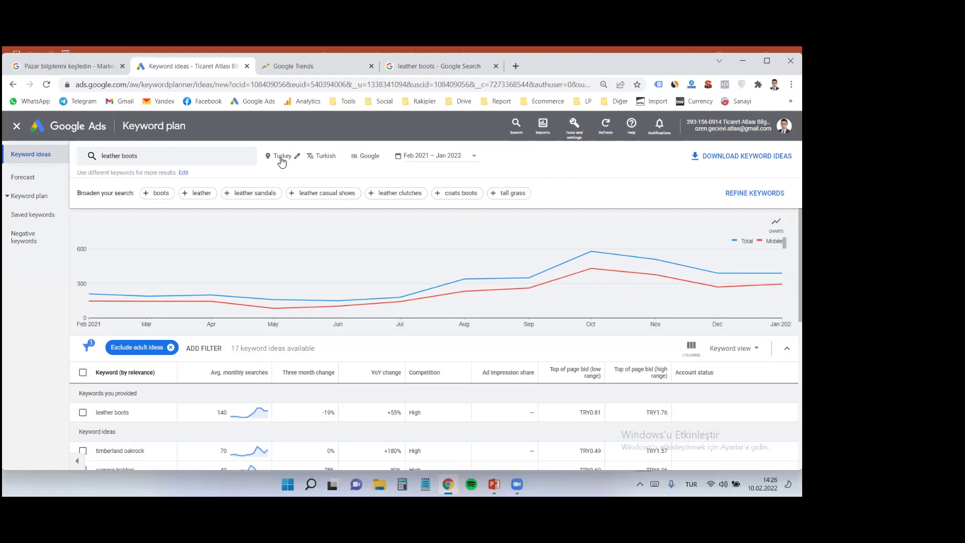
# Step: Remove Turkey from the keyword plan's targeted locations, target the country United Kingdom instead and save the location
pyautogui.click(281, 158)
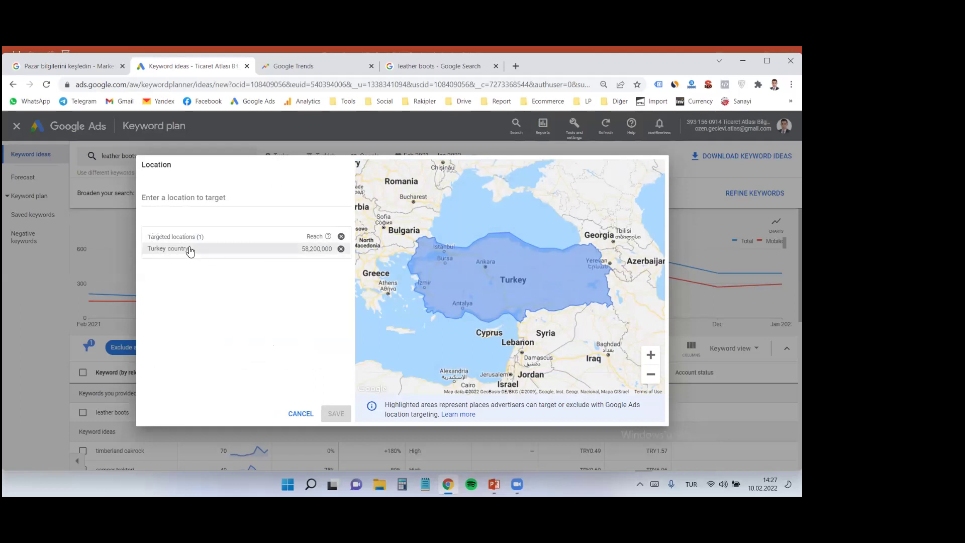
pyautogui.click(341, 249)
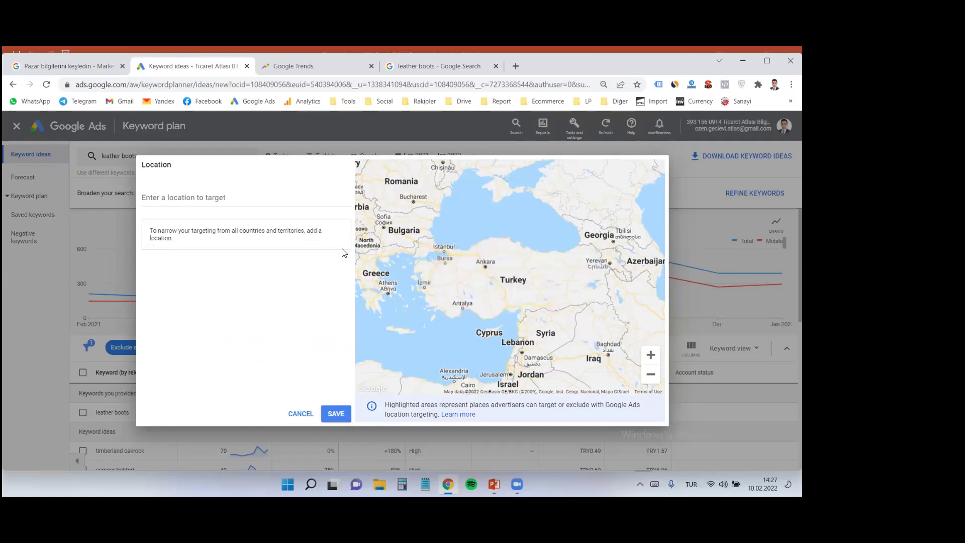
pyautogui.click(178, 198)
pyautogui.write('united ')
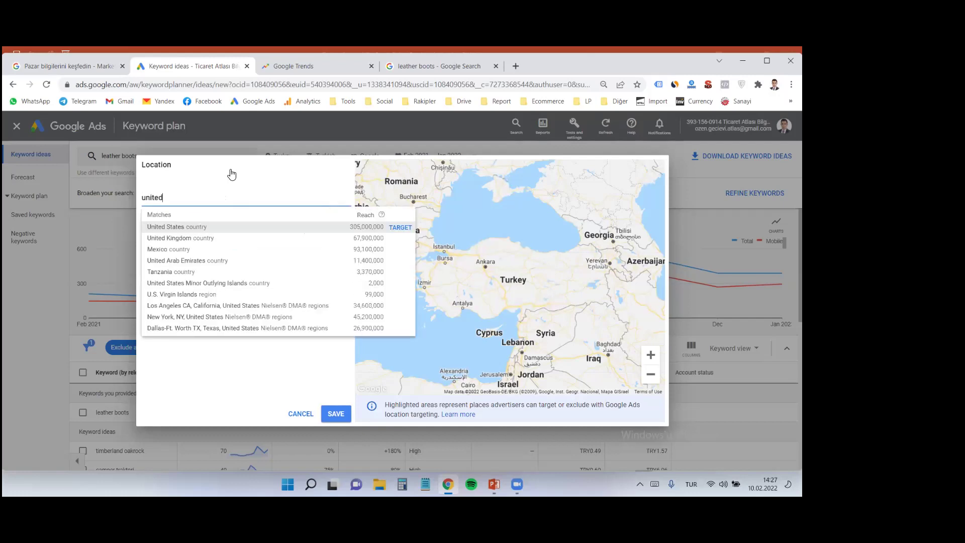
pyautogui.write('kigdo')
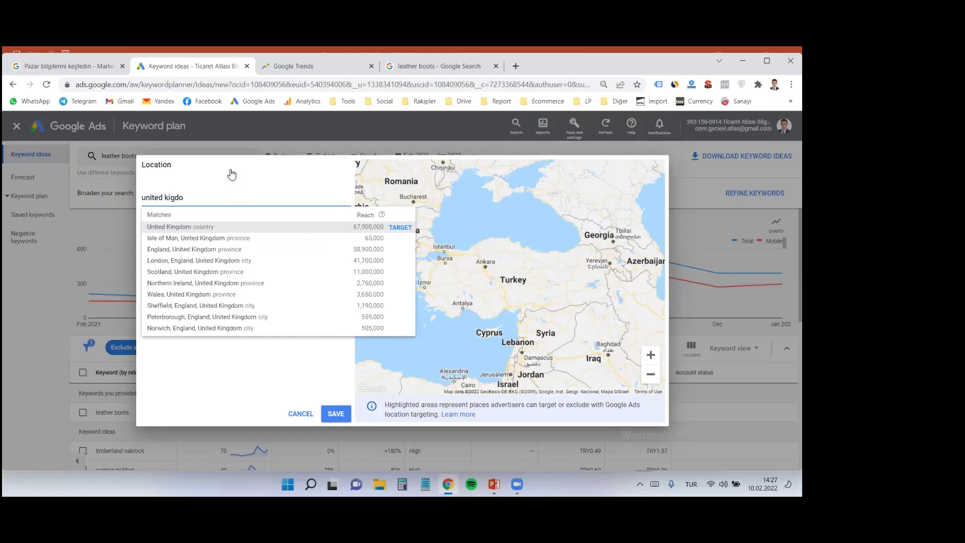
pyautogui.write('m')
pyautogui.click(171, 197)
pyautogui.write('n')
pyautogui.click(226, 229)
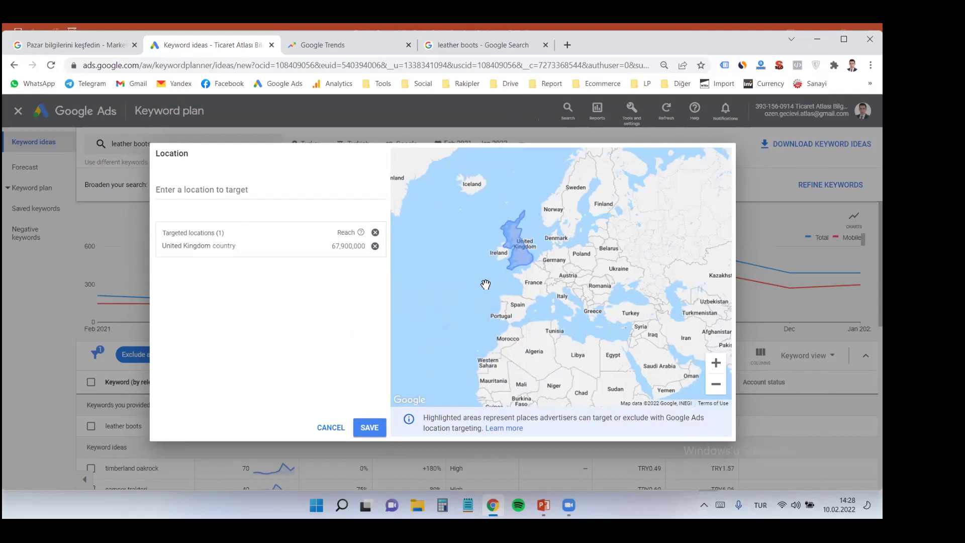
pyautogui.click(370, 431)
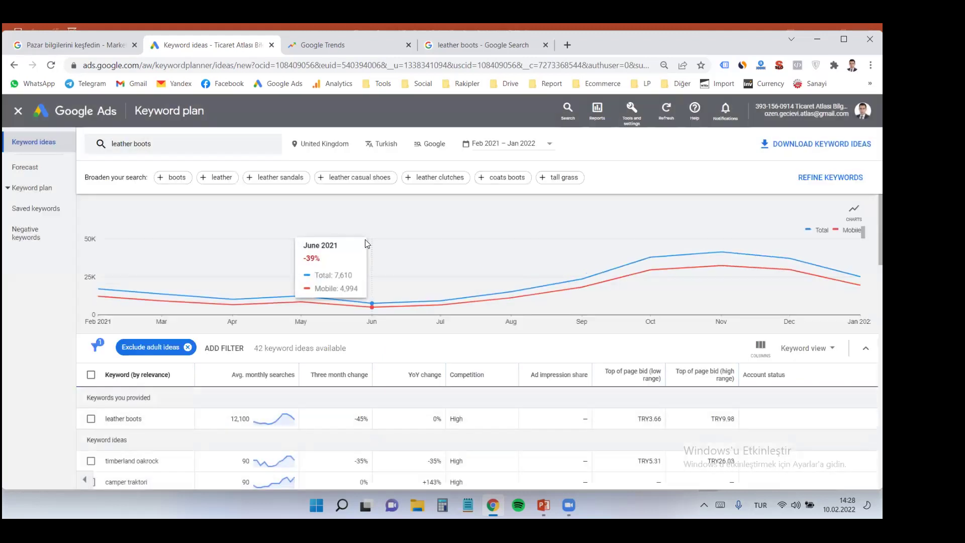
# Step: Set the keyword plan's language to English
pyautogui.click(385, 147)
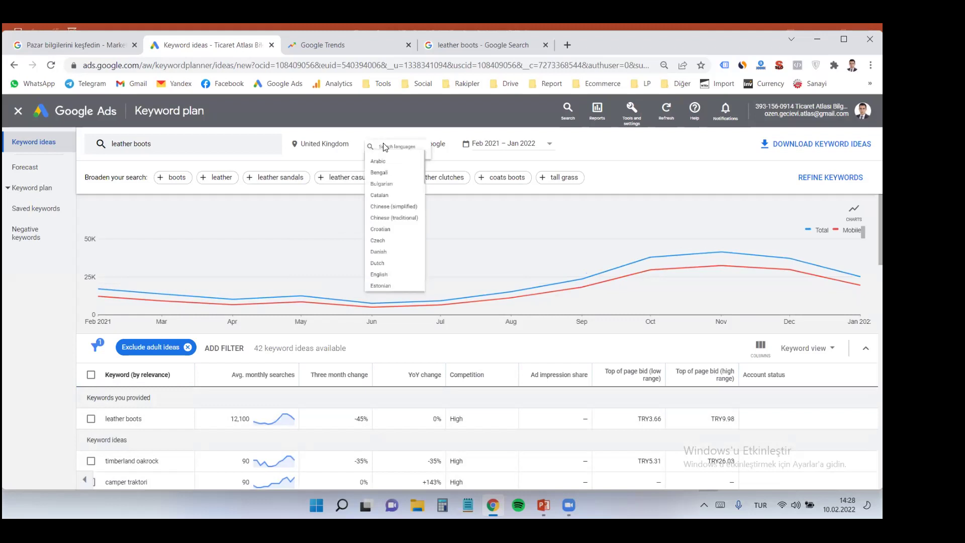
pyautogui.scroll(7, 414, 229)
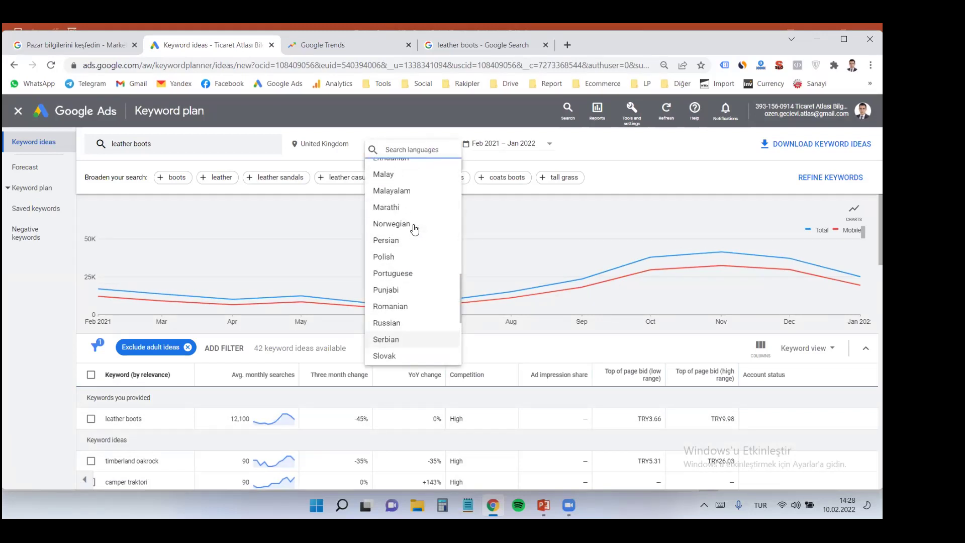
pyautogui.scroll(5, 414, 230)
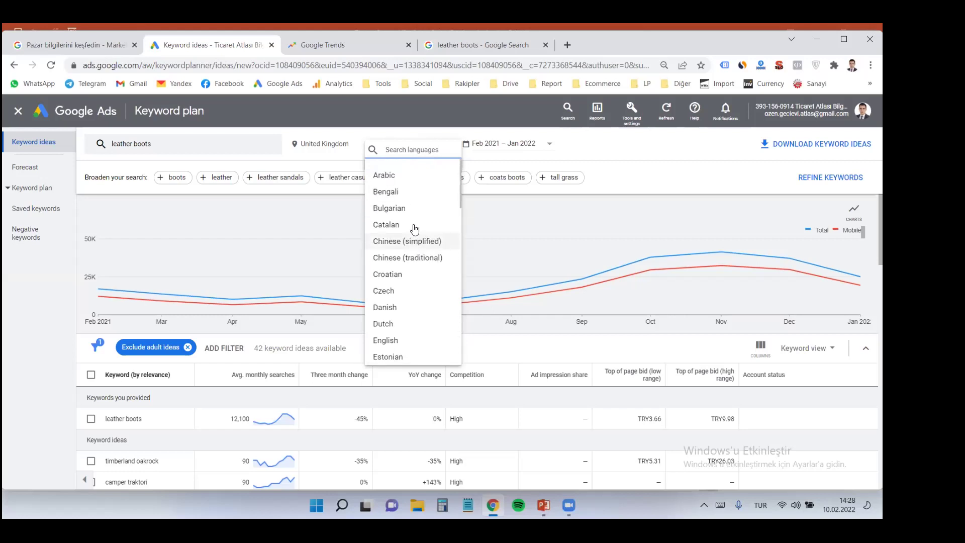
pyautogui.write('english')
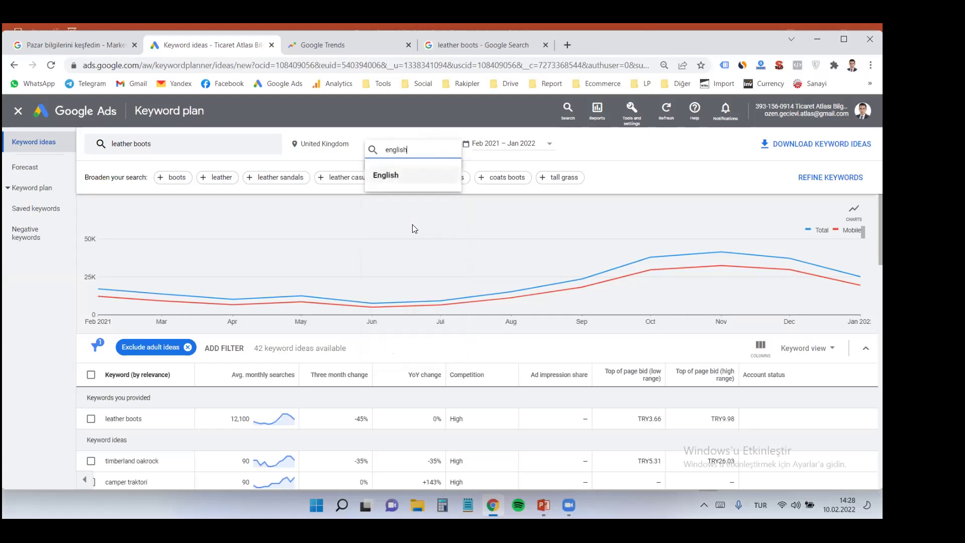
pyautogui.click(392, 184)
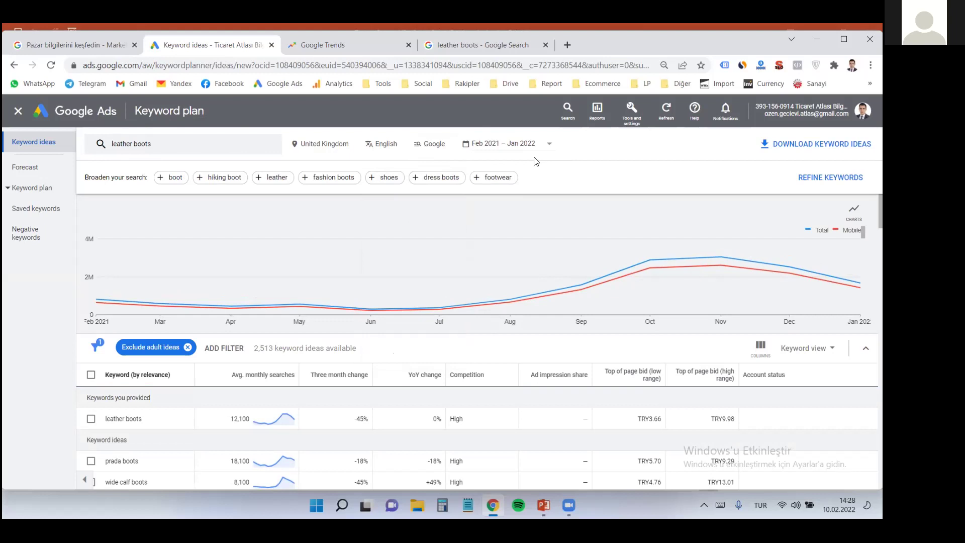
# Step: Set the keyword plan's date range to the custom period Jan 2021 to Dec 2021 and apply it
pyautogui.click(503, 147)
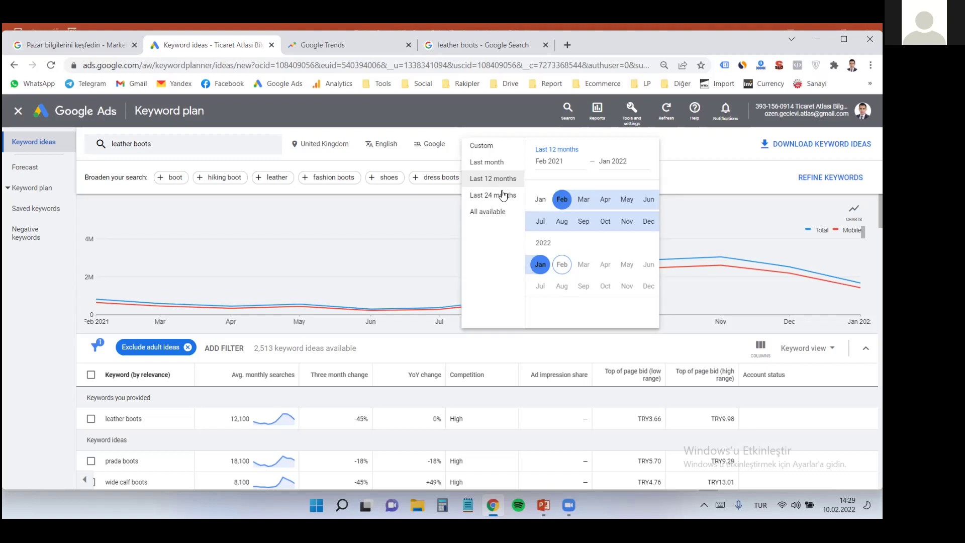
pyautogui.click(540, 199)
pyautogui.click(648, 221)
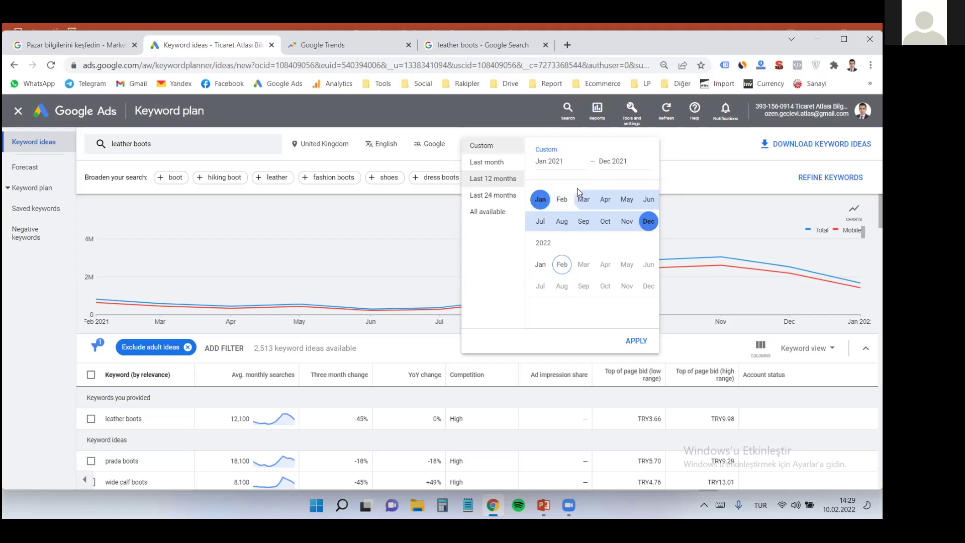
pyautogui.click(540, 200)
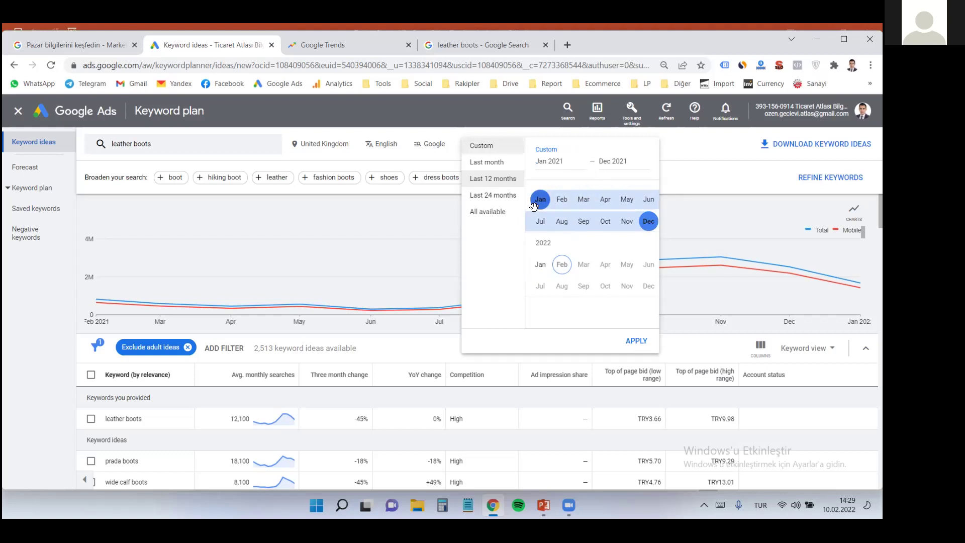
pyautogui.click(647, 222)
pyautogui.click(647, 222)
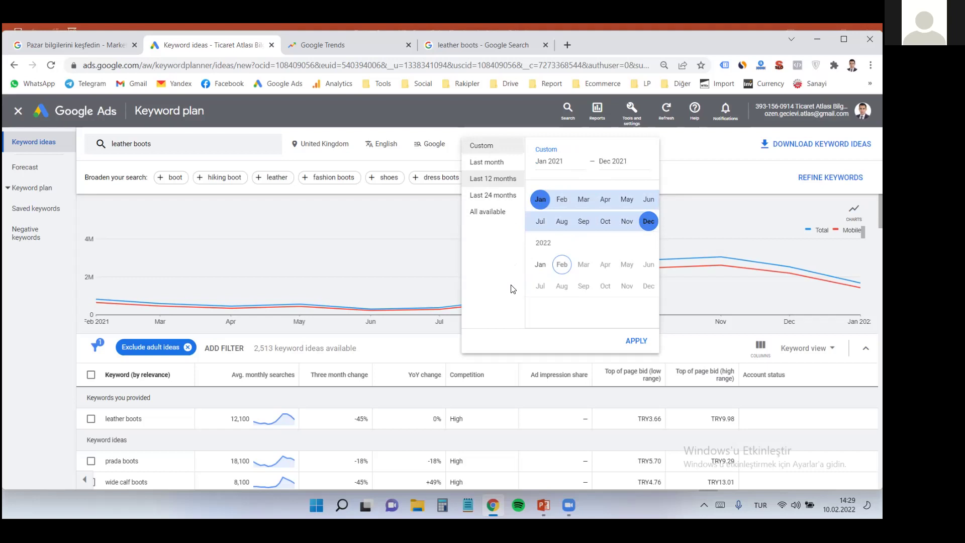
pyautogui.click(632, 342)
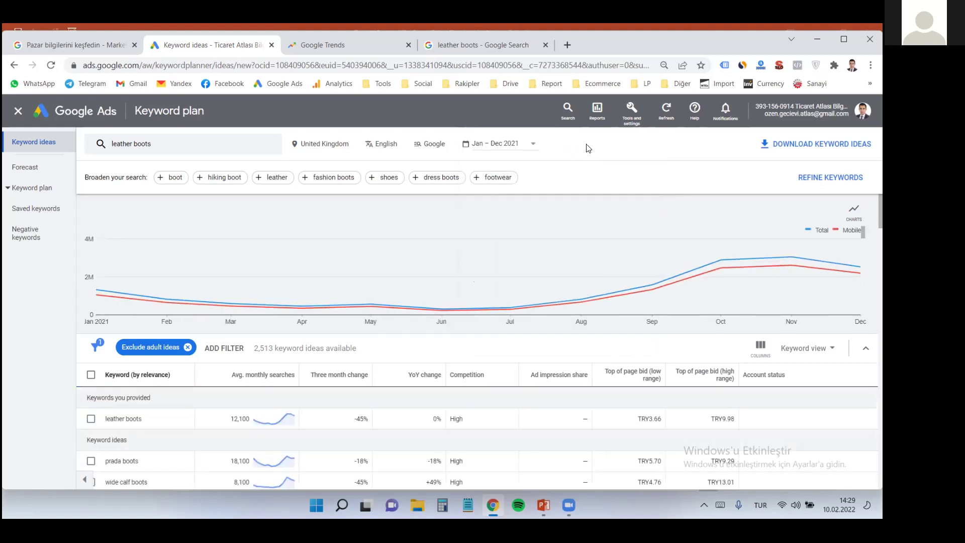
# Step: Examine the search volume trend, then the average monthly searches and month-by-month volumes for "leather boots" across 2021
pyautogui.moveTo(618, 242)
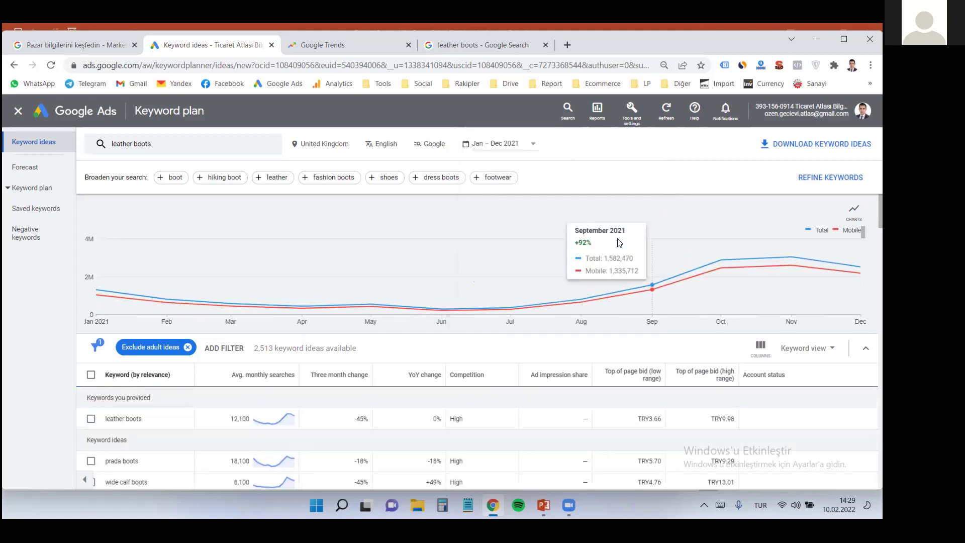
pyautogui.scroll(-3, 579, 402)
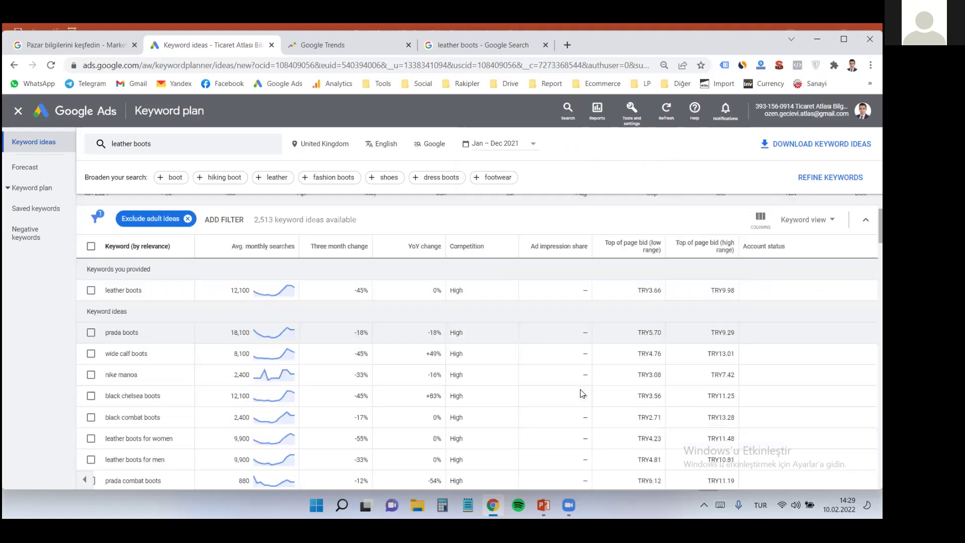
pyautogui.moveTo(152, 291); pyautogui.dragTo(106, 291)
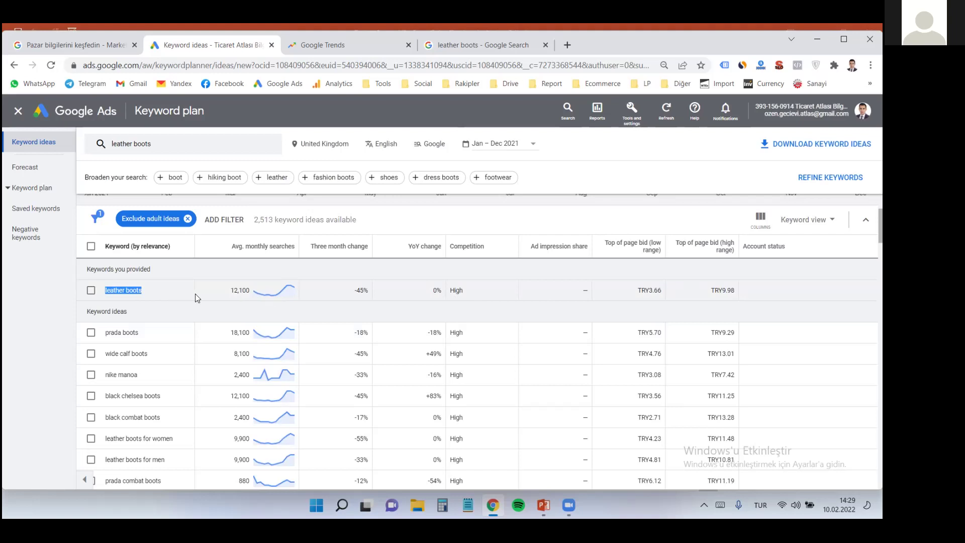
pyautogui.click(60, 306)
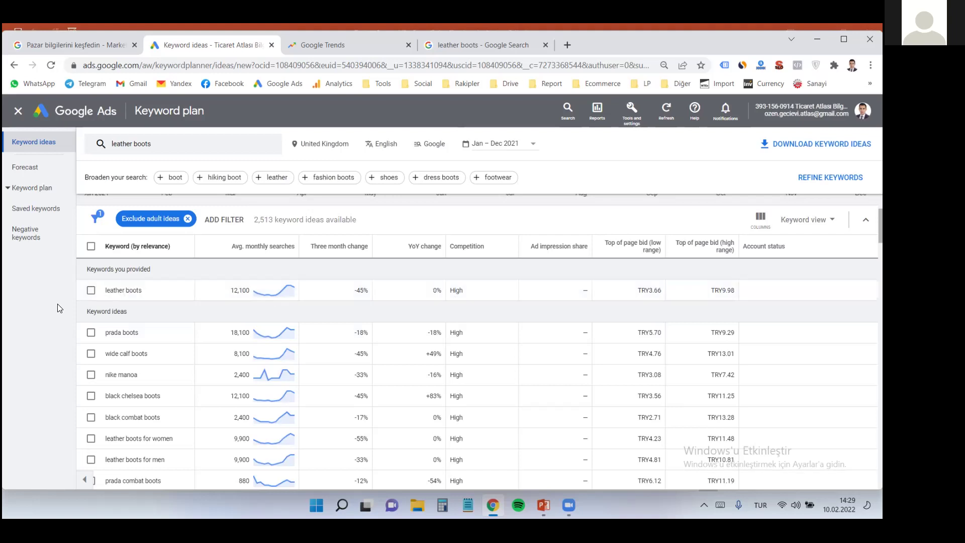
pyautogui.moveTo(229, 290); pyautogui.dragTo(249, 291)
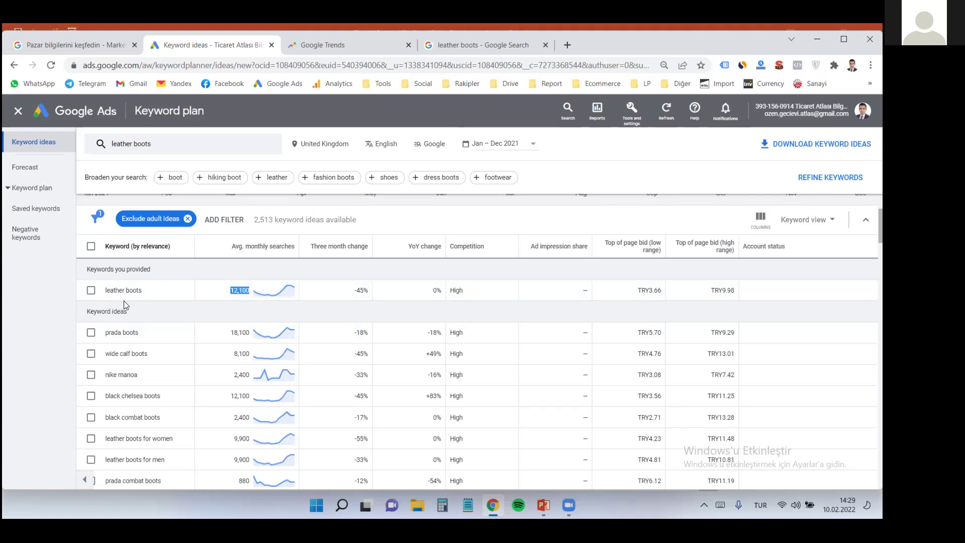
pyautogui.click(234, 289)
pyautogui.moveTo(270, 292)
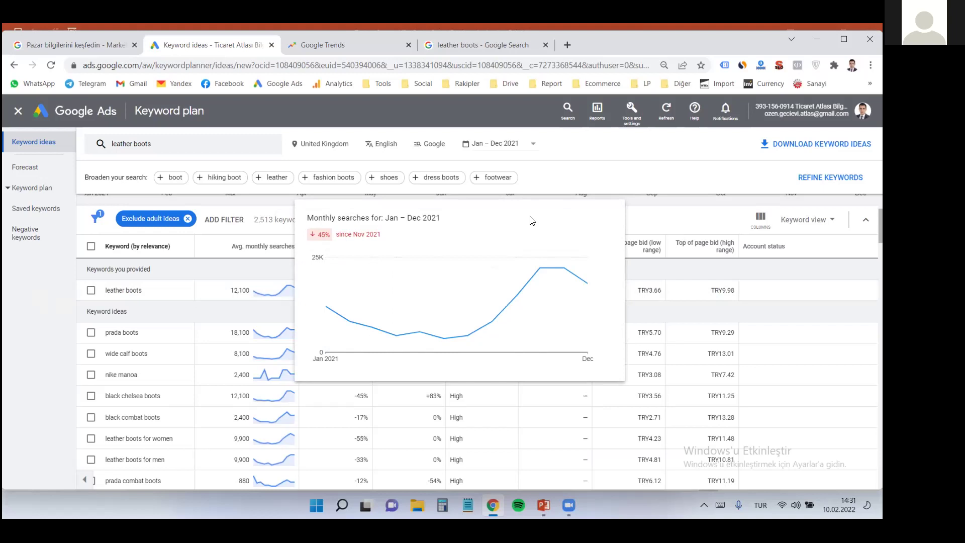
pyautogui.moveTo(327, 310)
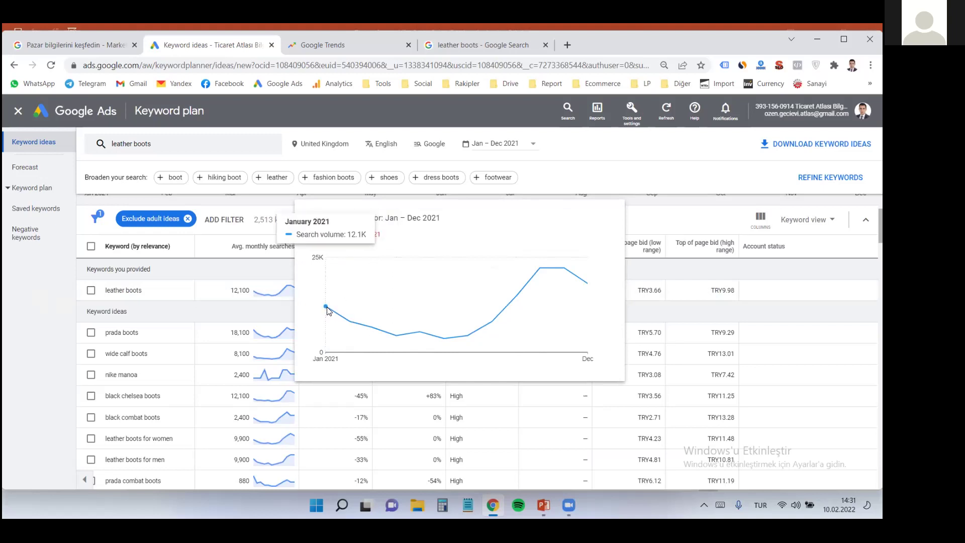
pyautogui.moveTo(350, 322)
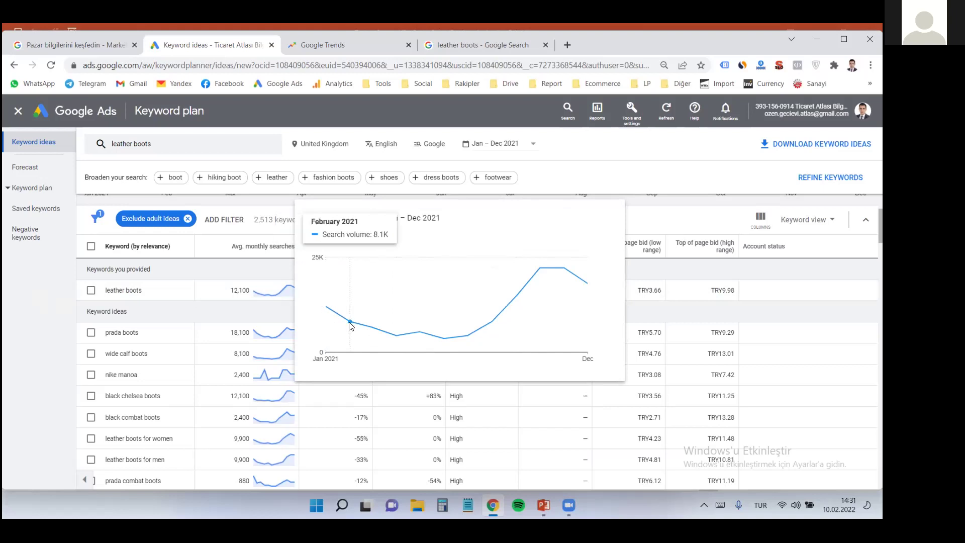
pyautogui.moveTo(388, 331)
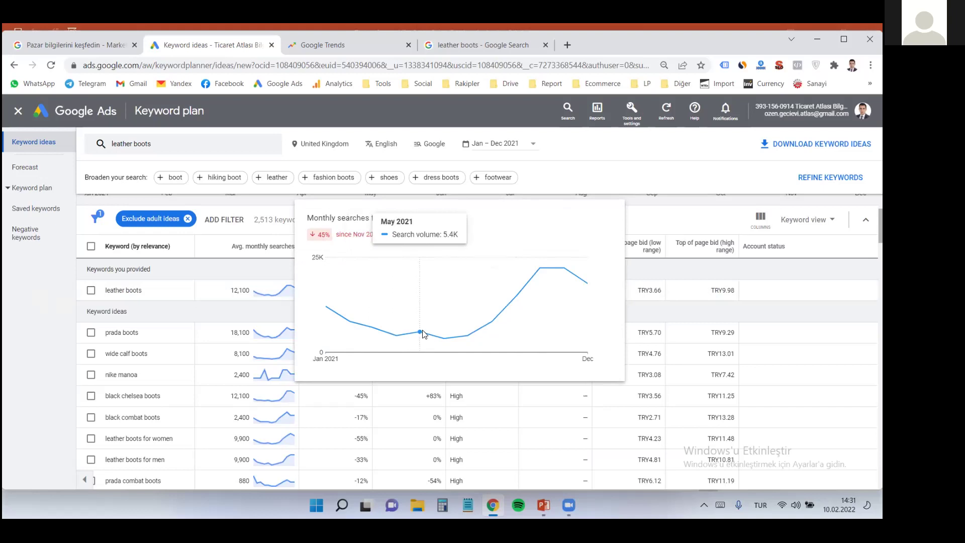
pyautogui.moveTo(507, 315)
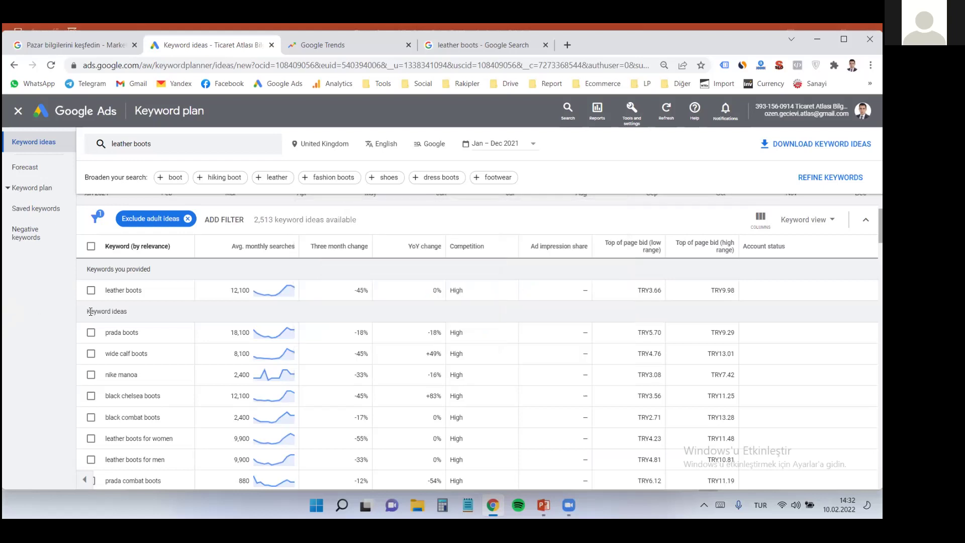
# Step: Look through the list of suggested keyword ideas related to "leather boots" and return to the trend chart above it
pyautogui.moveTo(87, 311); pyautogui.dragTo(128, 311)
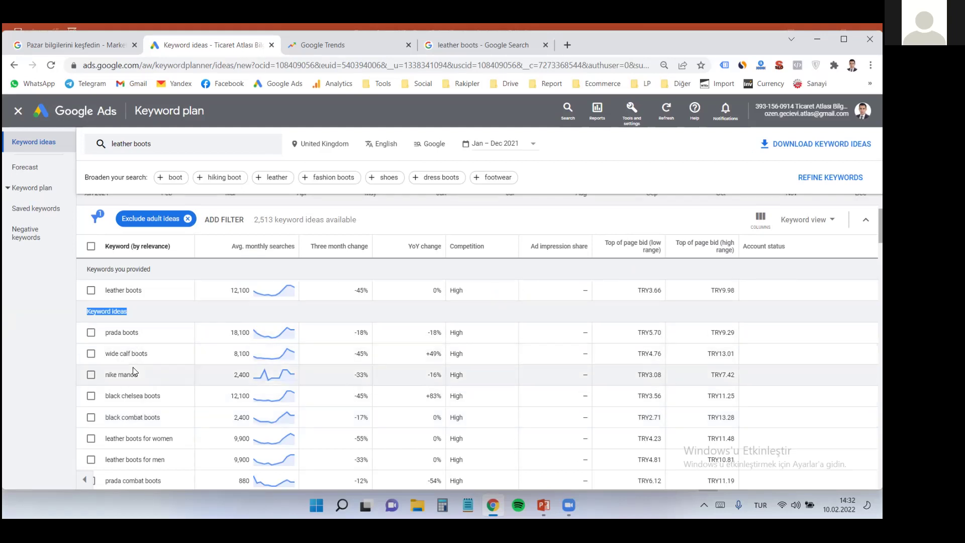
pyautogui.scroll(-3, 133, 368)
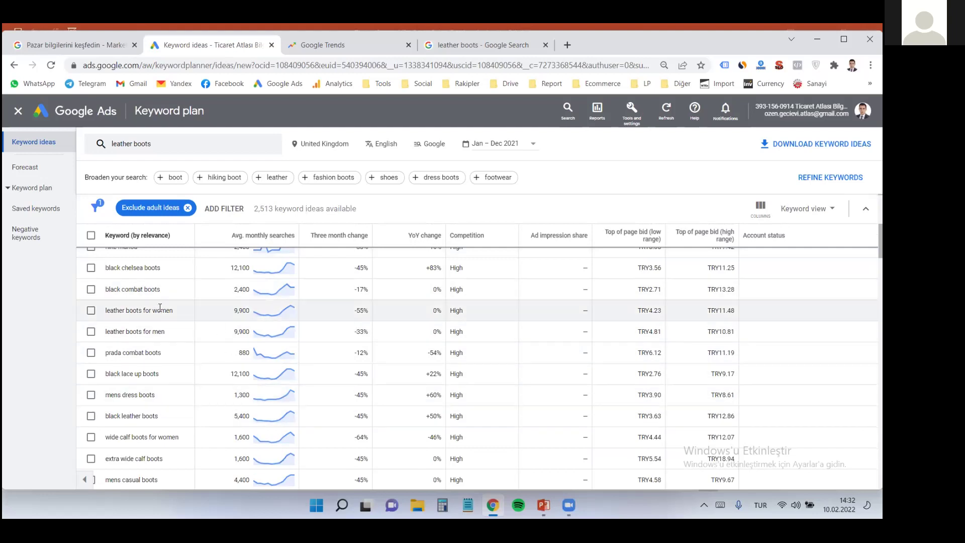
pyautogui.scroll(5, 159, 312)
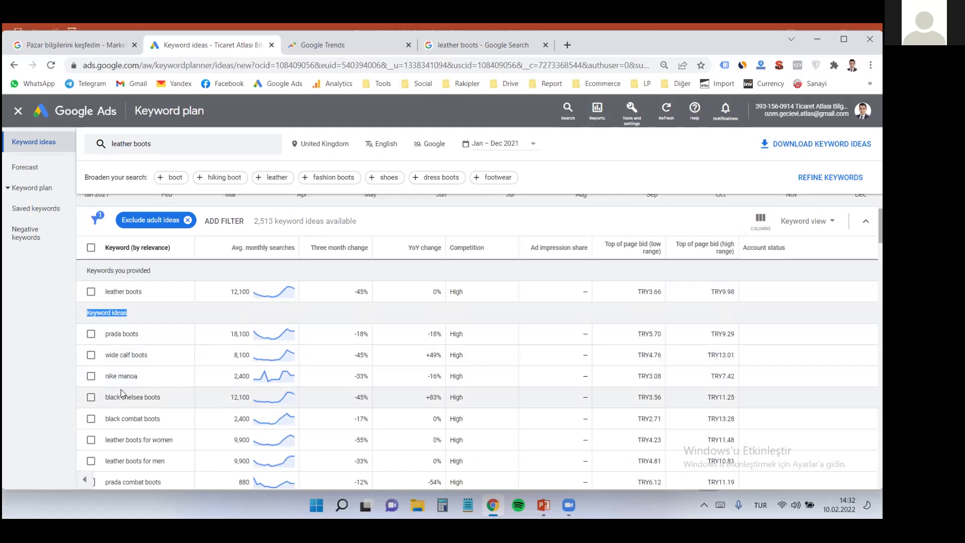
pyautogui.click(40, 333)
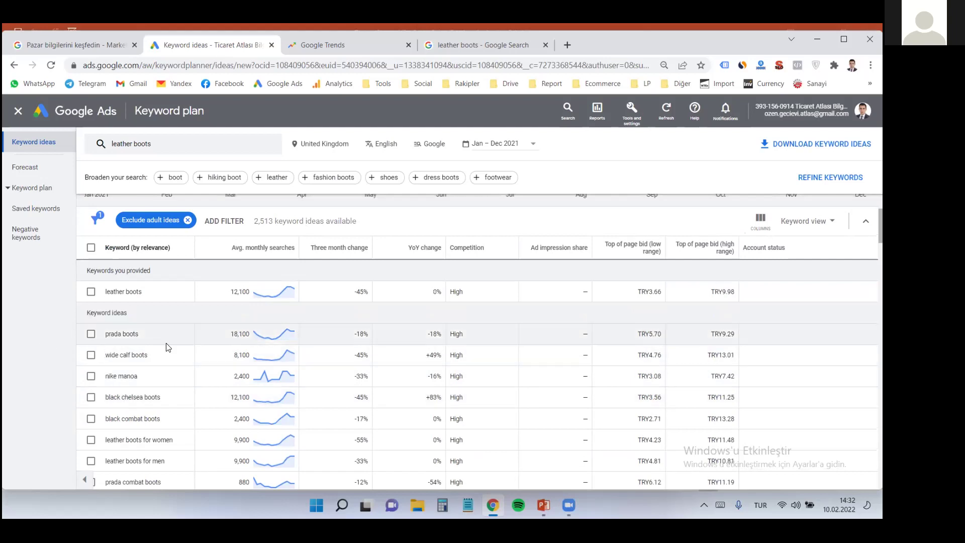
pyautogui.scroll(3, 190, 320)
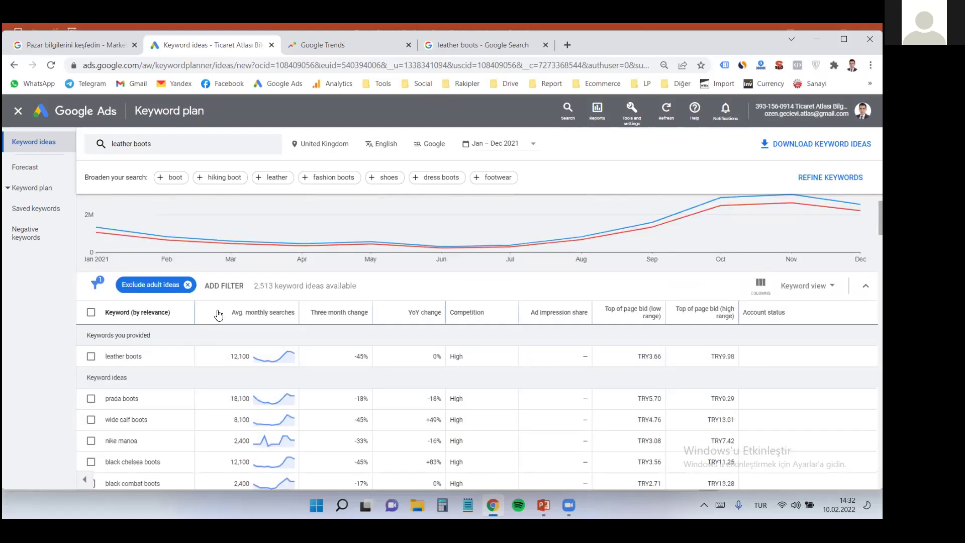
# Step: Switch to Google Trends and explore the search term "boots"
pyautogui.click(301, 46)
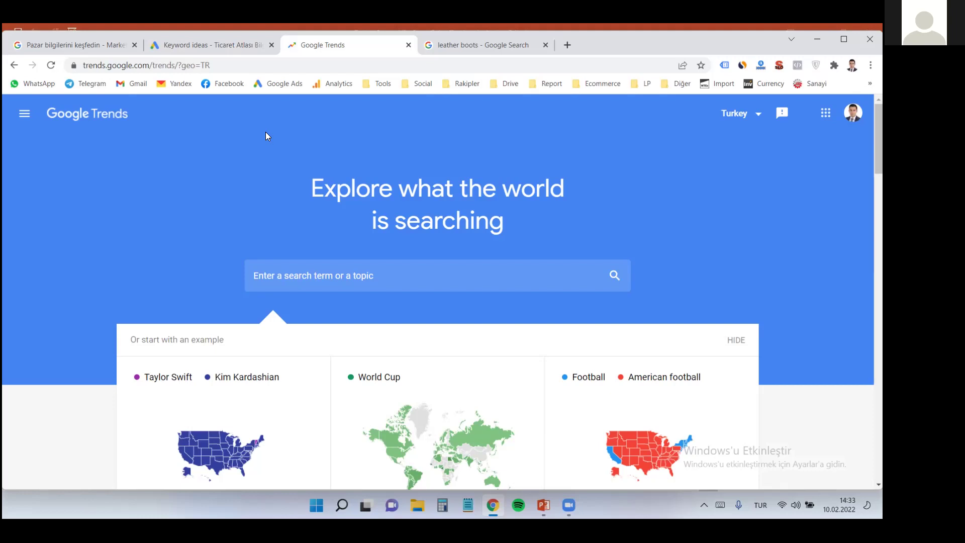
pyautogui.click(294, 274)
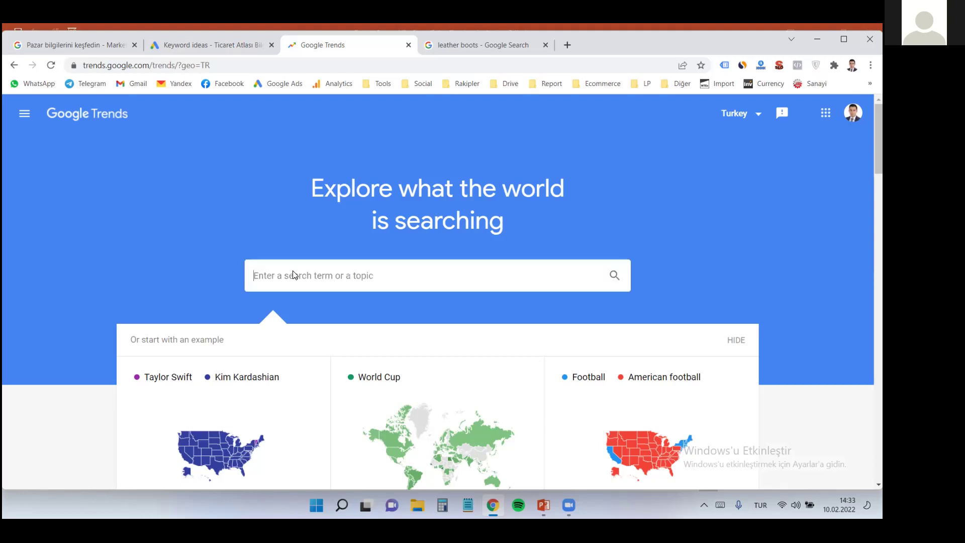
pyautogui.write('boots')
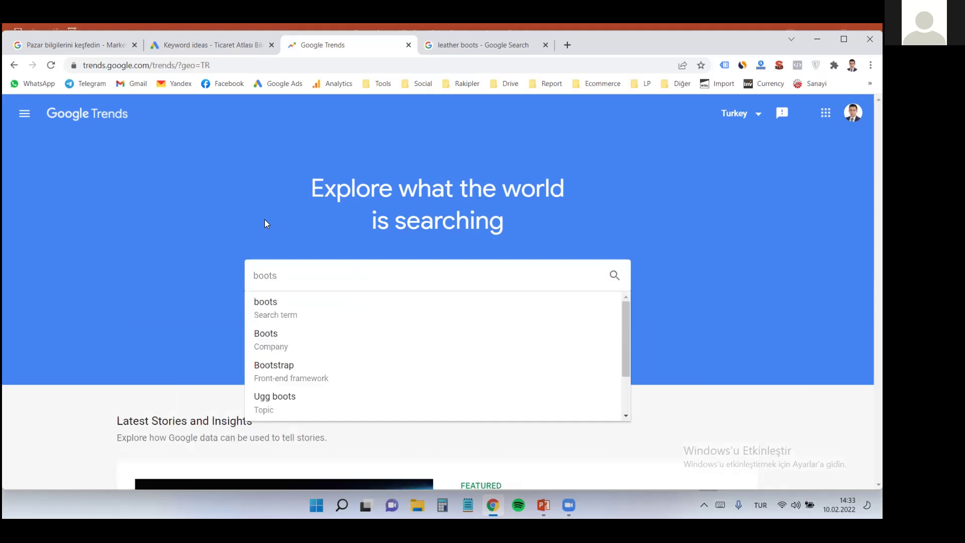
pyautogui.press('Return')
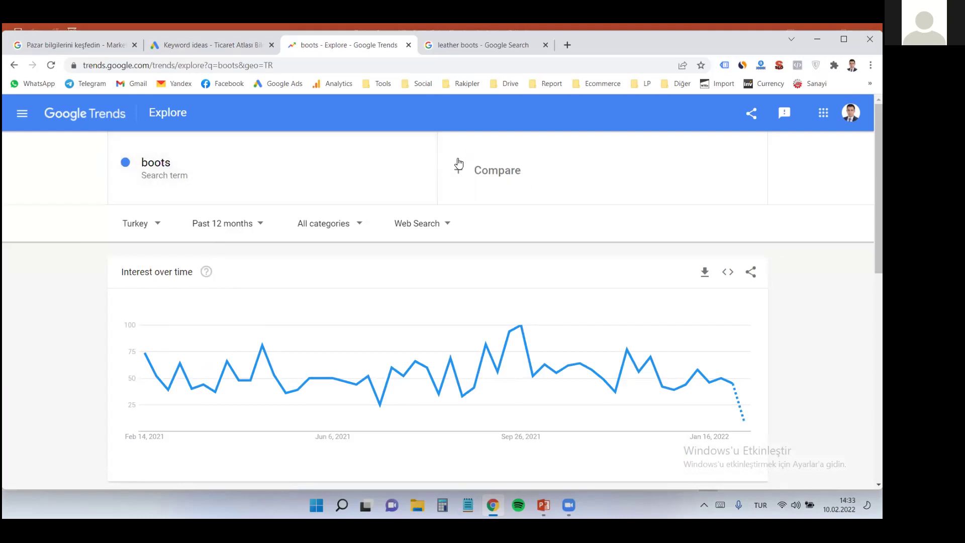
# Step: Add the search term "shoes" as a comparison to "boots"
pyautogui.click(492, 183)
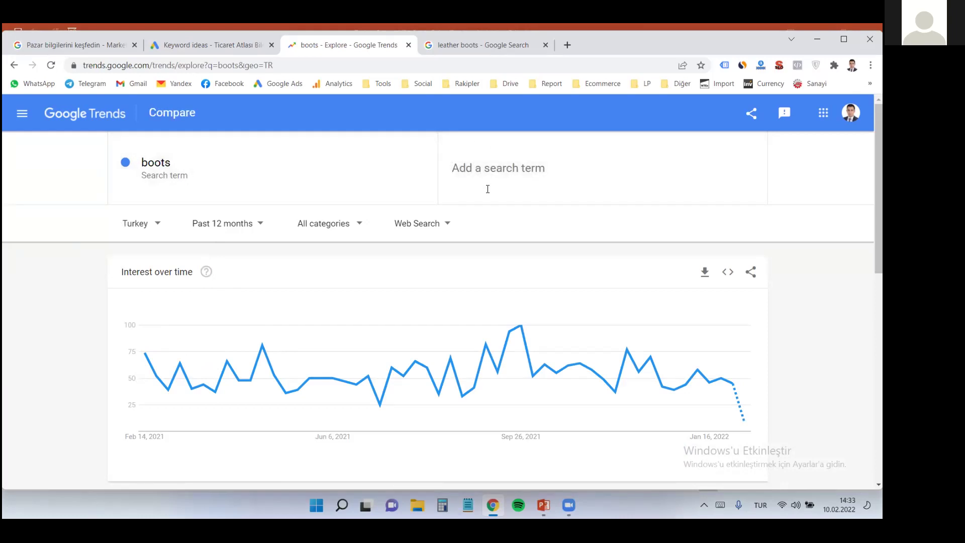
pyautogui.write('shoes')
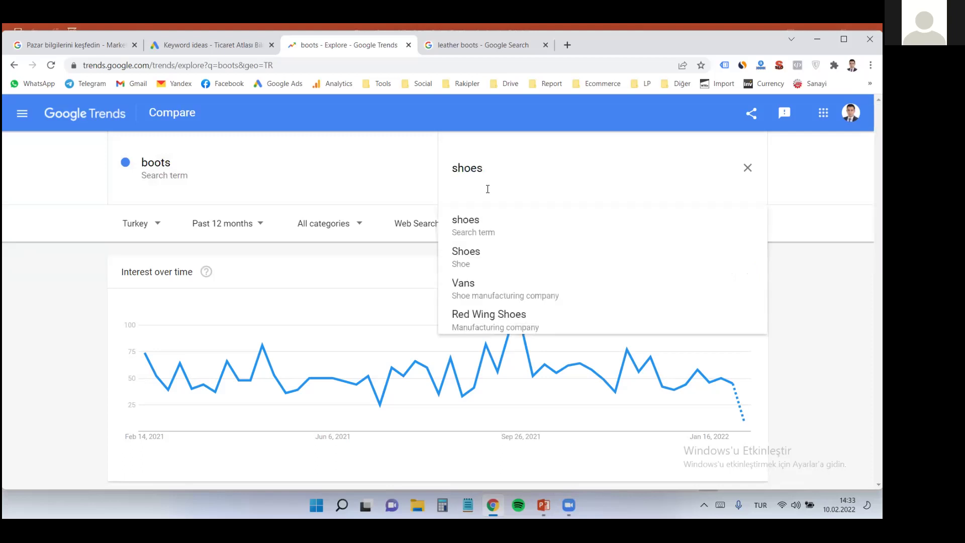
pyautogui.press('Return')
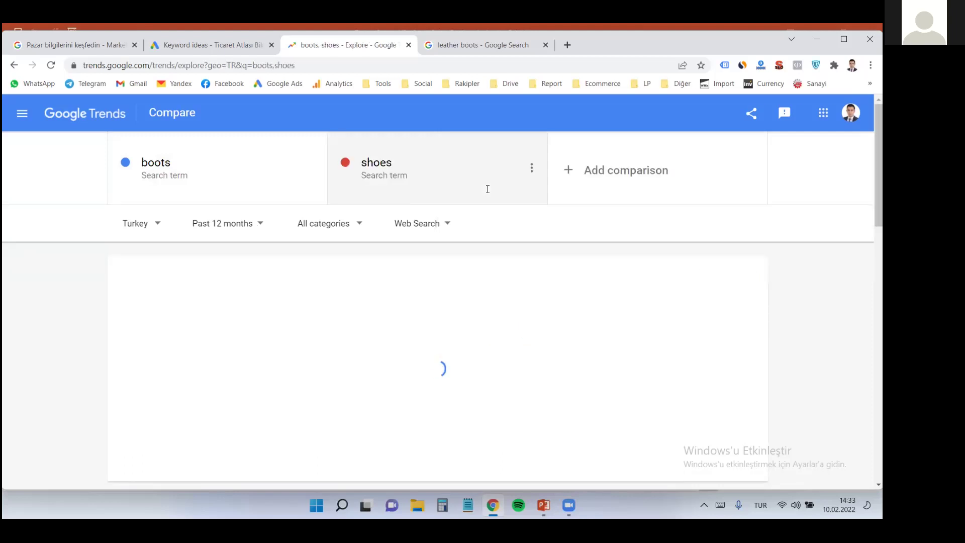